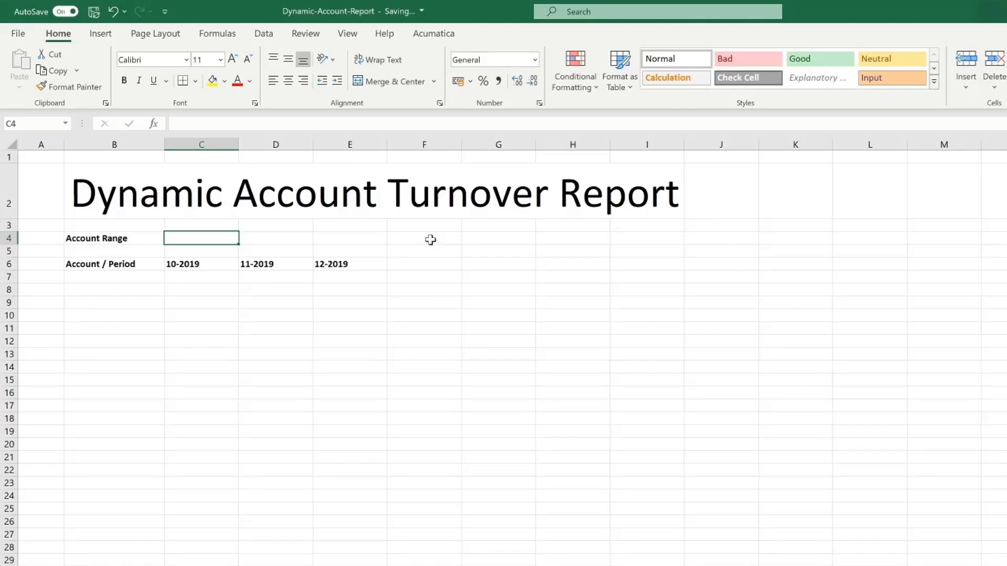
text(10000:)
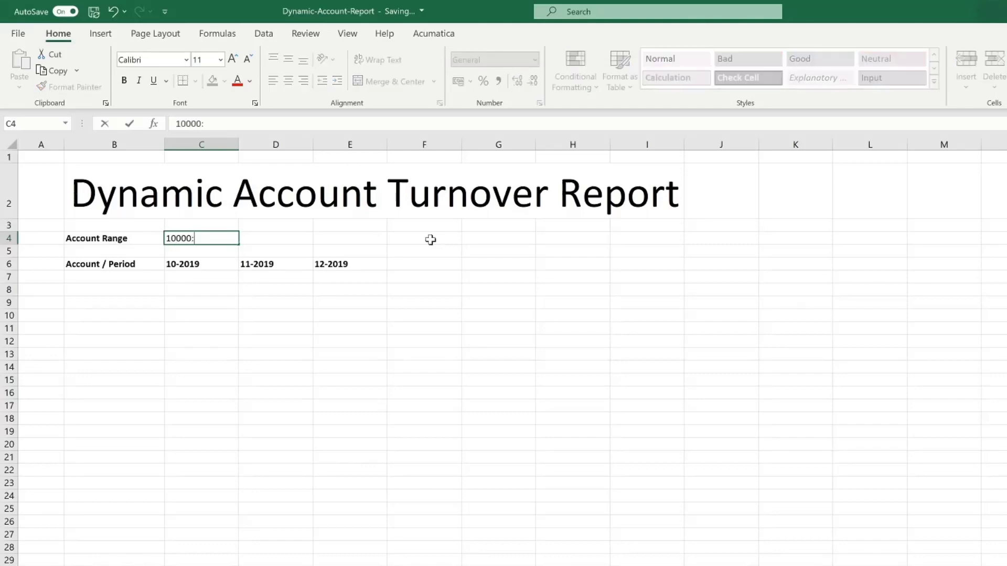
text(10999)
Enter the account range 10000:10999 in C4 and move toward B7
key(Return)
key(Down)
key(Down)
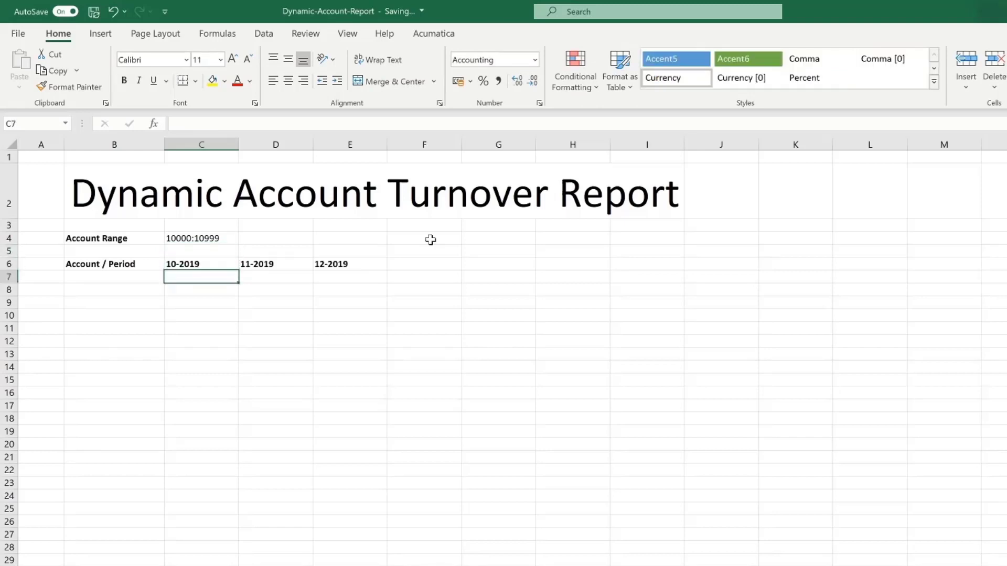
Enter =EXPANDACCOUNTRANGE("Demo", C4, FALSE) in B7 to spill accounts 10100–10900
key(Left)
text(=E)
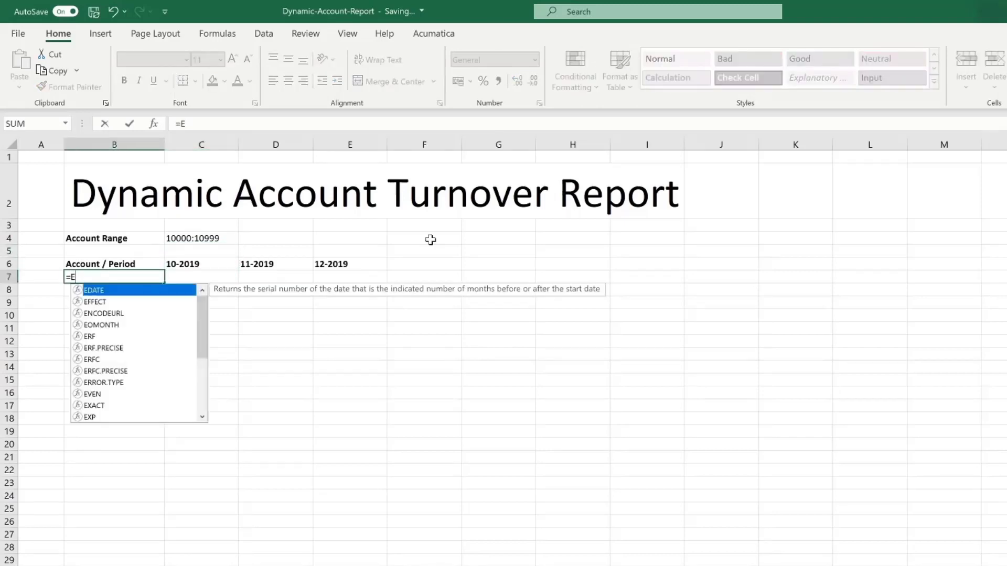
text(XPANDACCOUNTRANG)
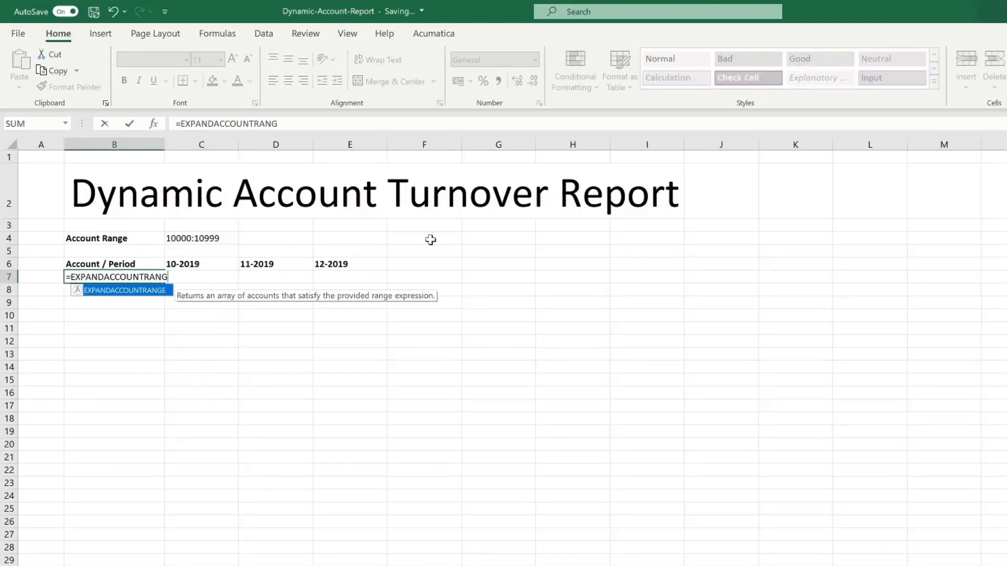
text(E()
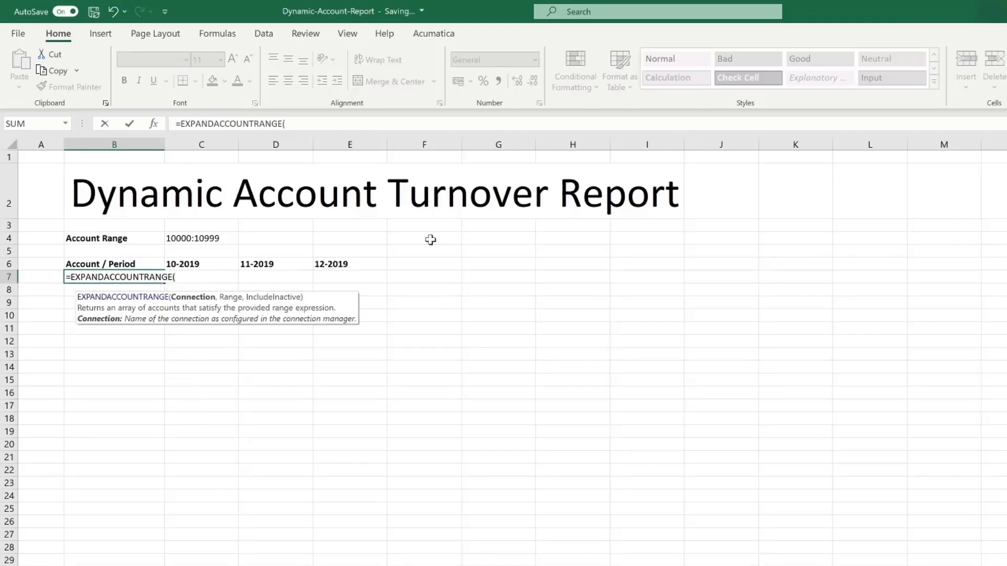
text("Demo",)
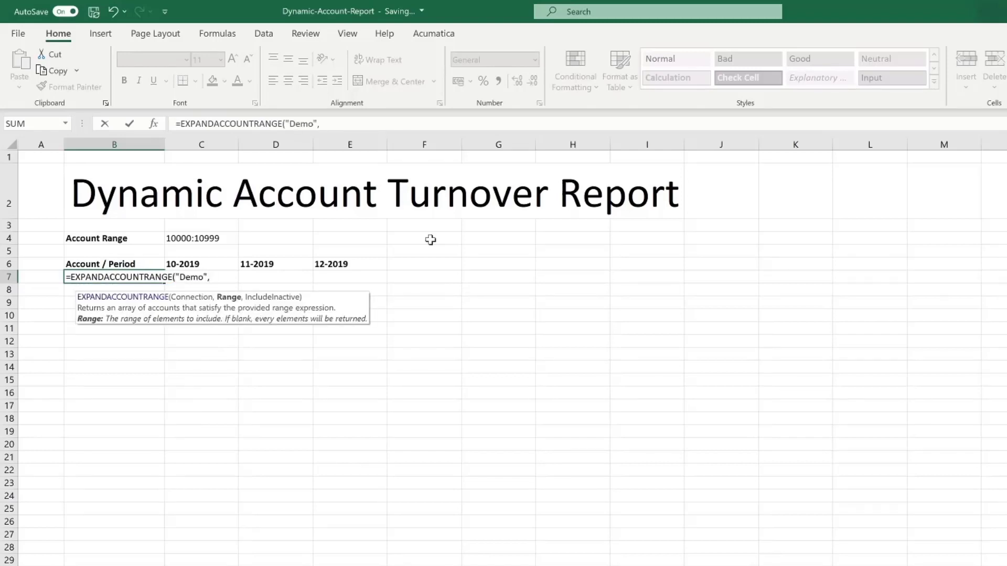
click(217, 239)
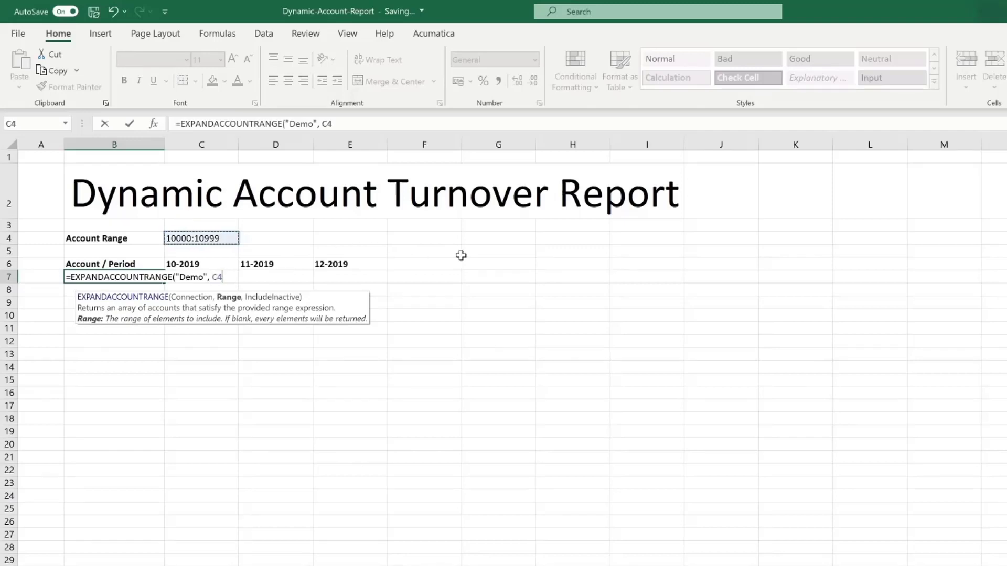
text(, FALSE)
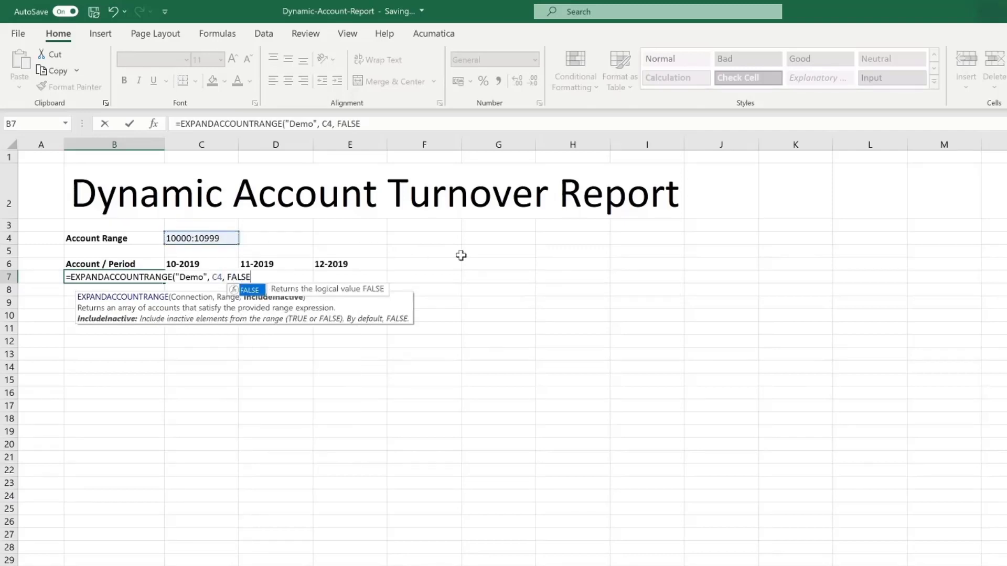
text())
key(Return)
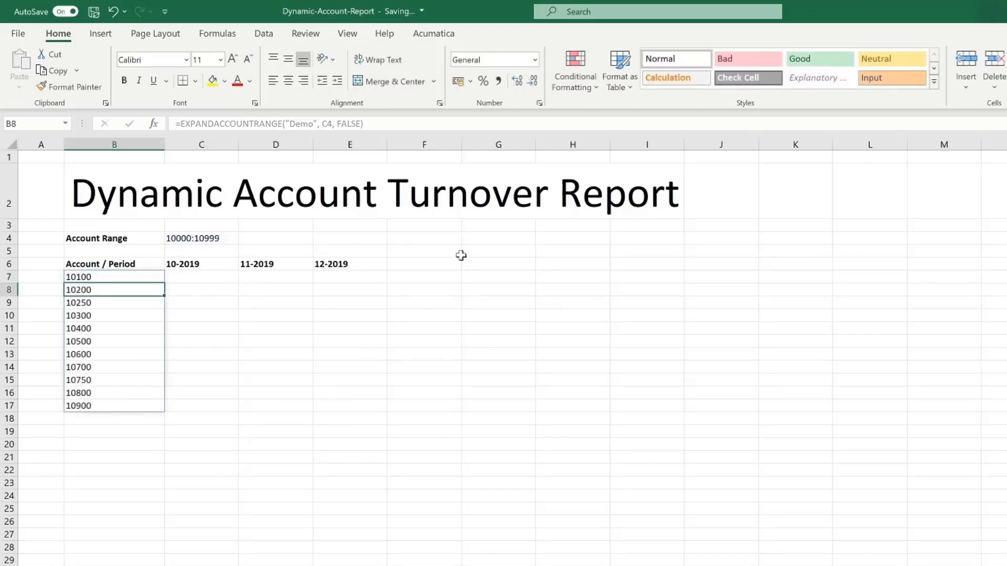
key(Up)
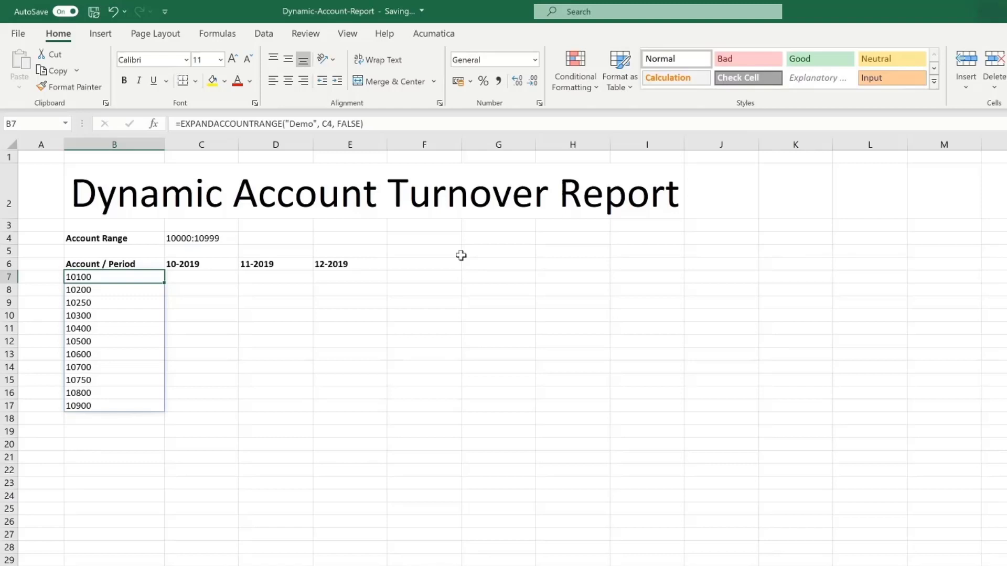
key(Right)
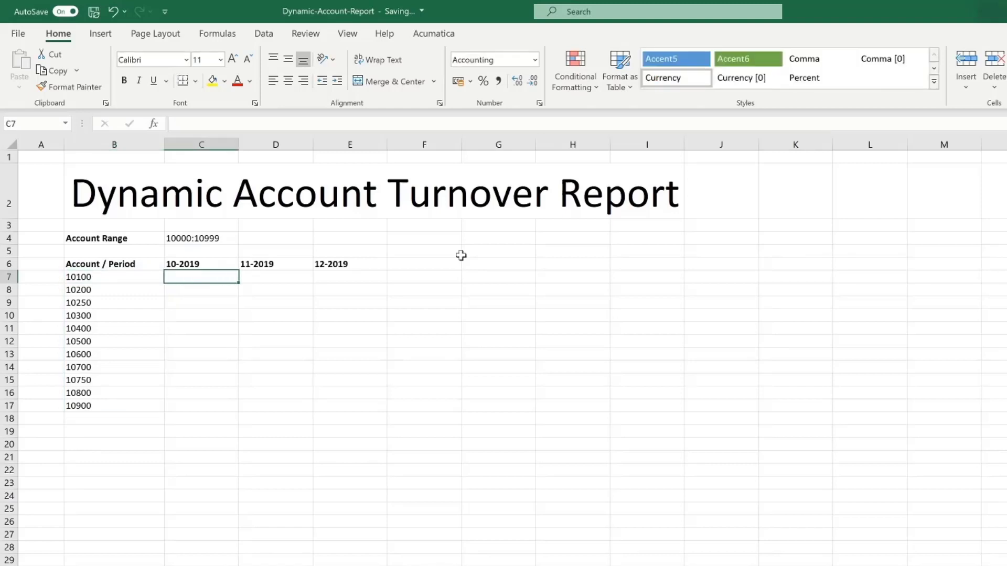
text(=IF)
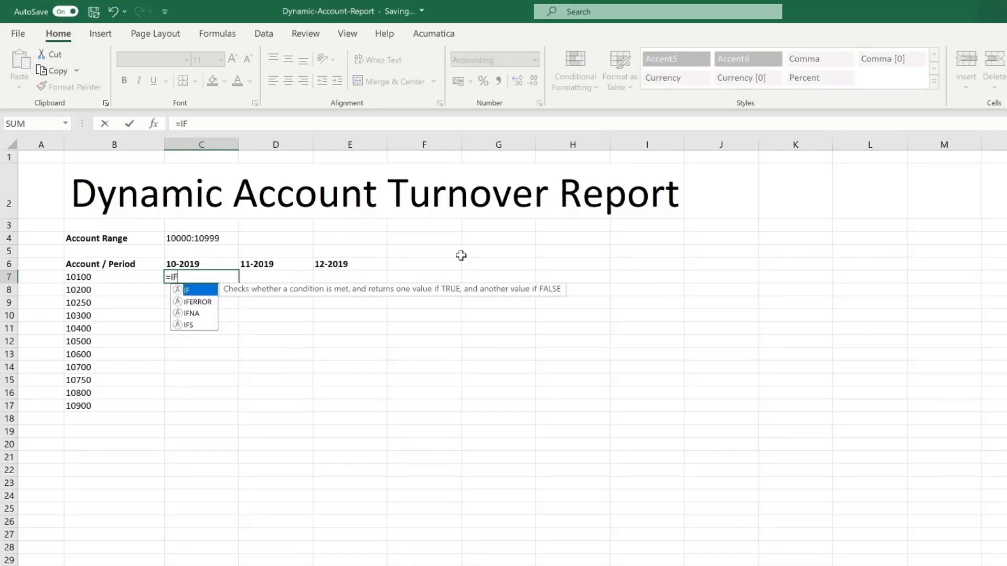
text((NOT(ISBL)
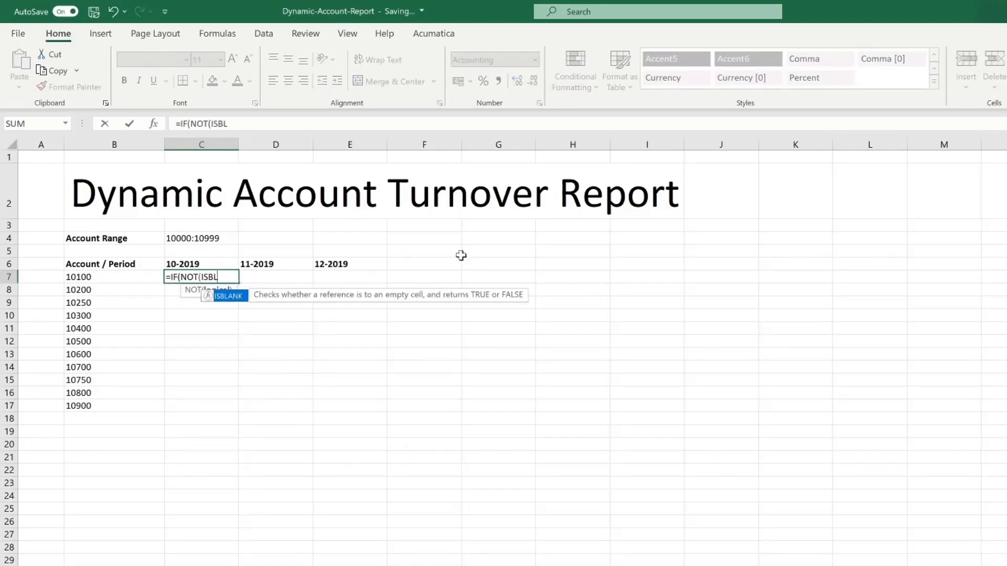
text(ANK()
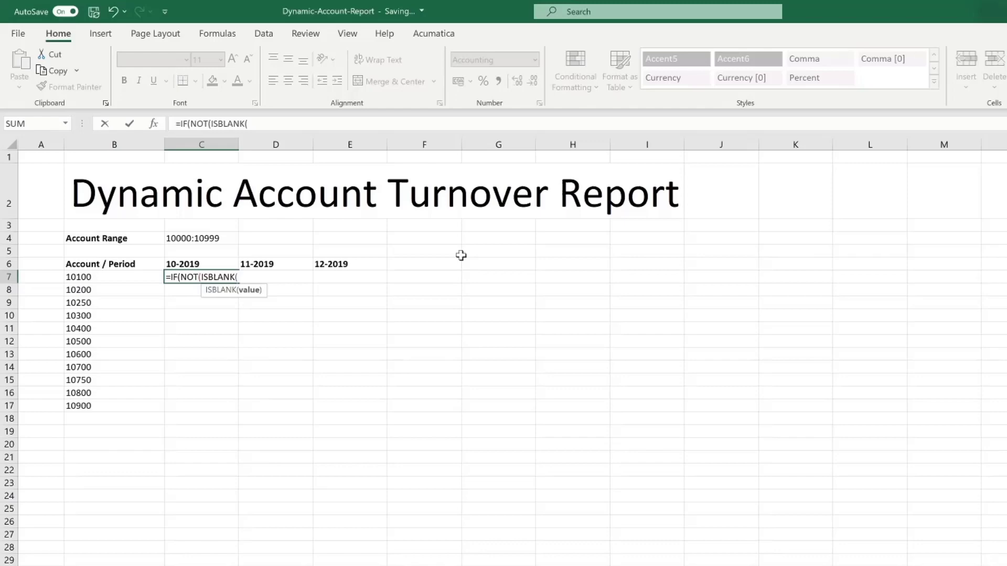
text(B)
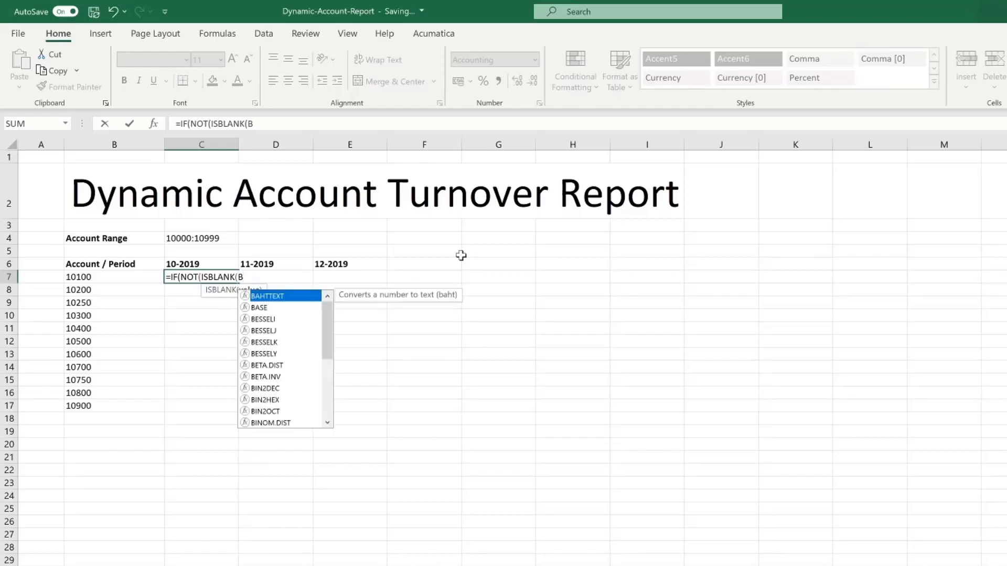
Enter in C7 an IF/NOT(ISBLANK($B7)) wrapper around ACCOUNTTURNOVER("Demo","ACTUAL",,$B7,,,C$6,C$6)
key(BackSpace)
text($B)
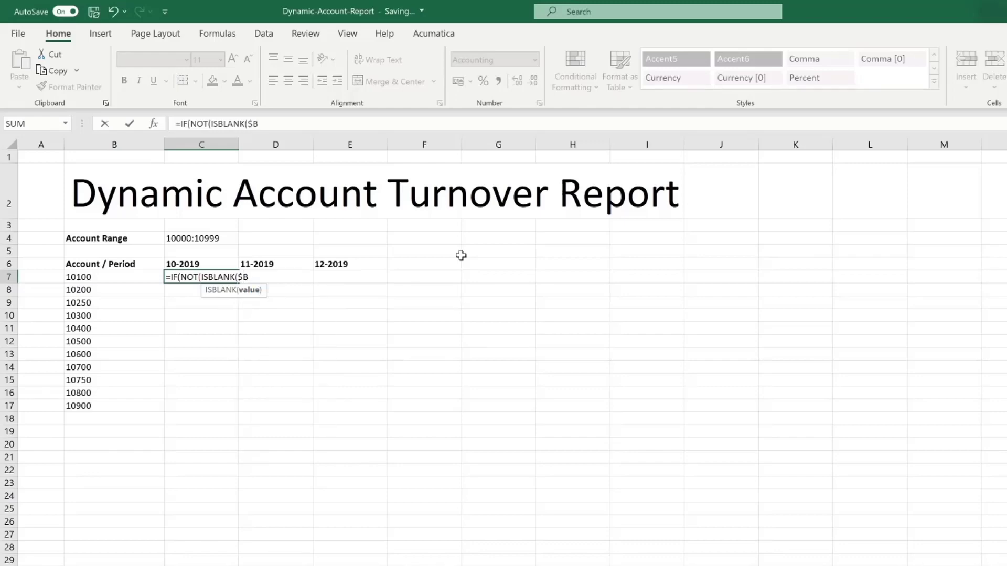
text(7)))
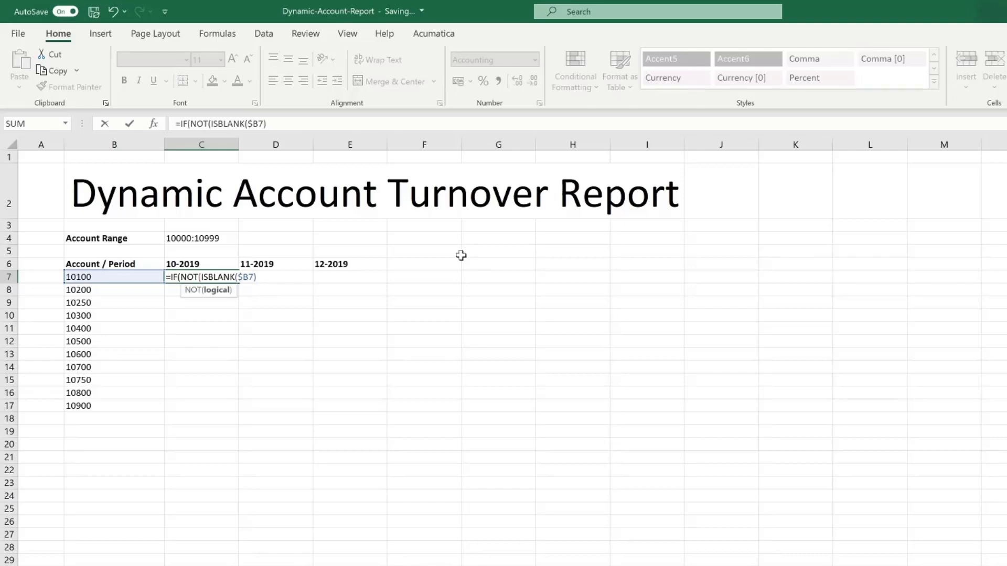
text(,)
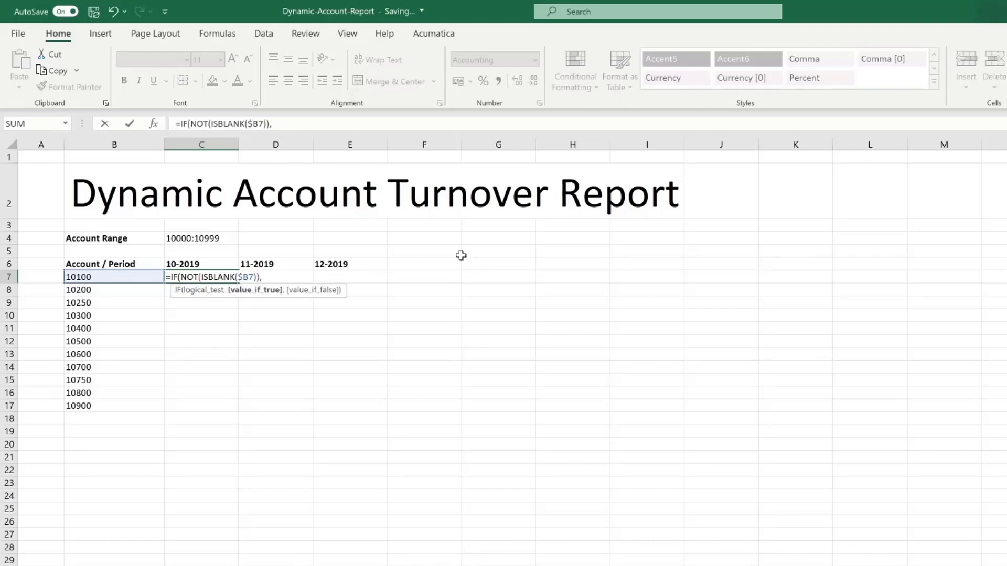
text( , ""))
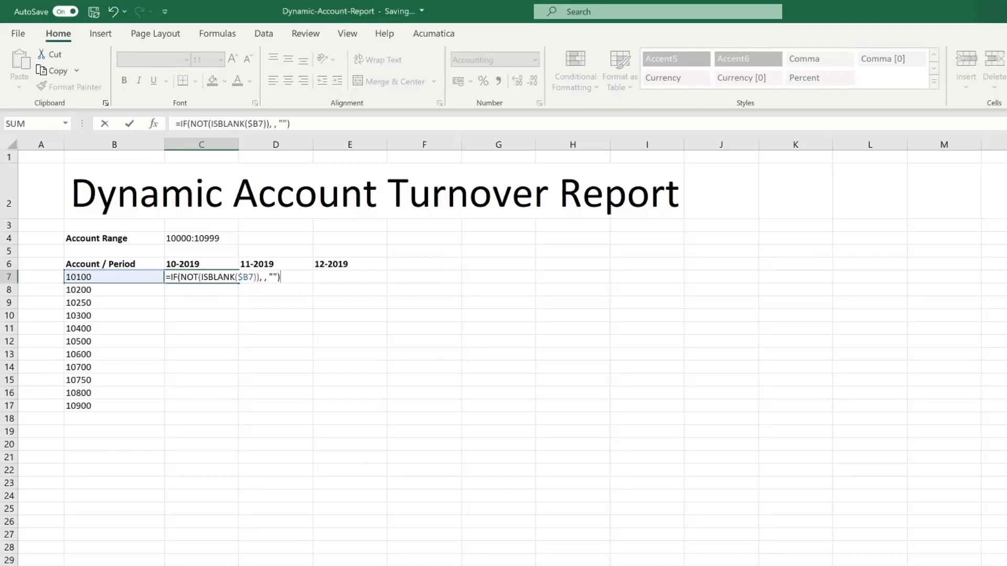
key(Left)
key(Left)
key(Left)
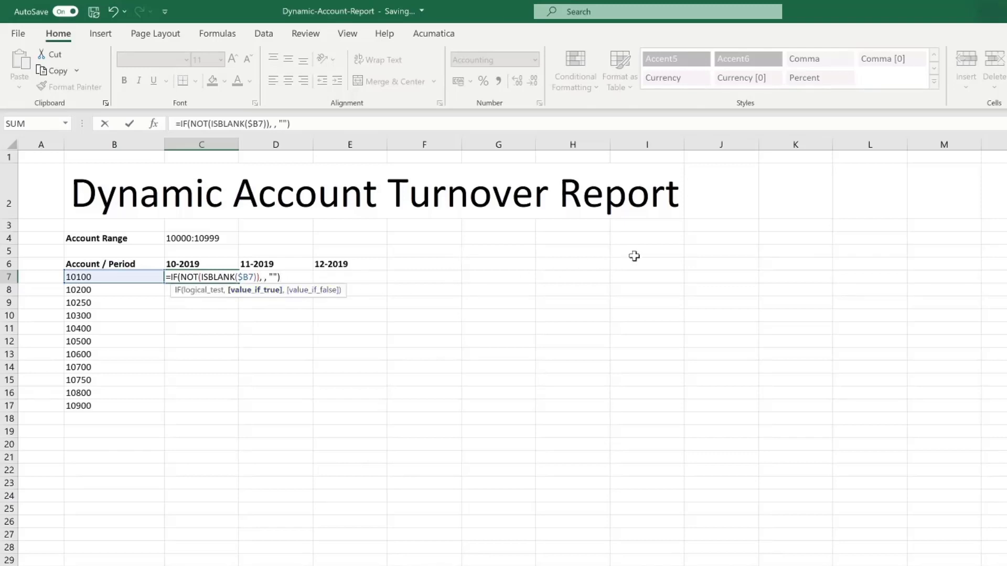
text(ACCOUNTTURNO)
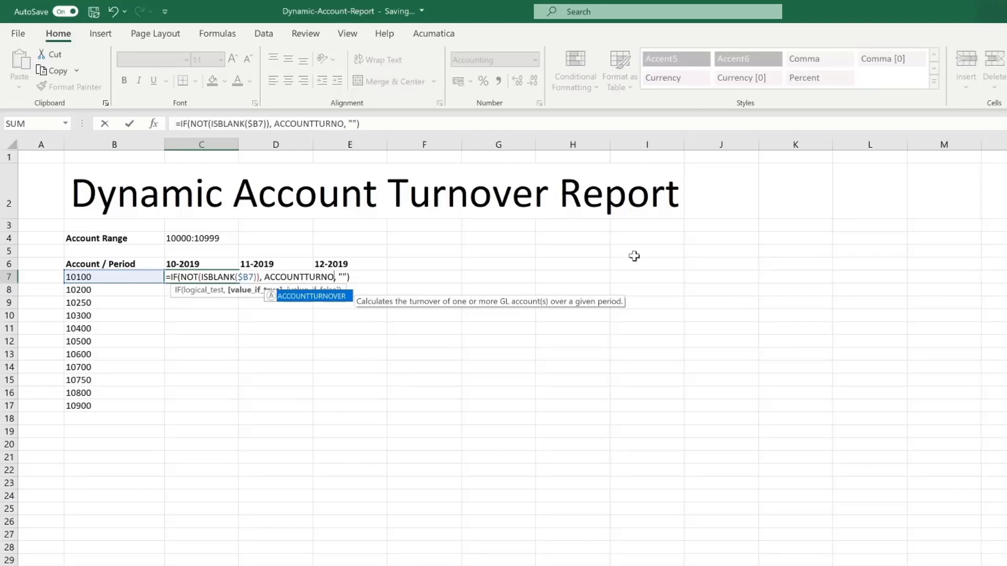
text(VER())
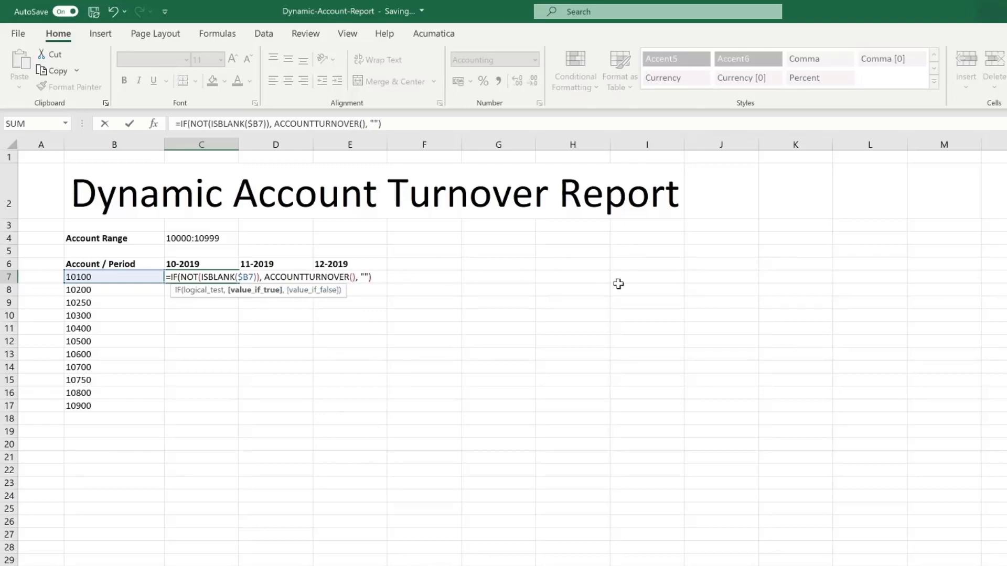
key(Left)
text("Demo")
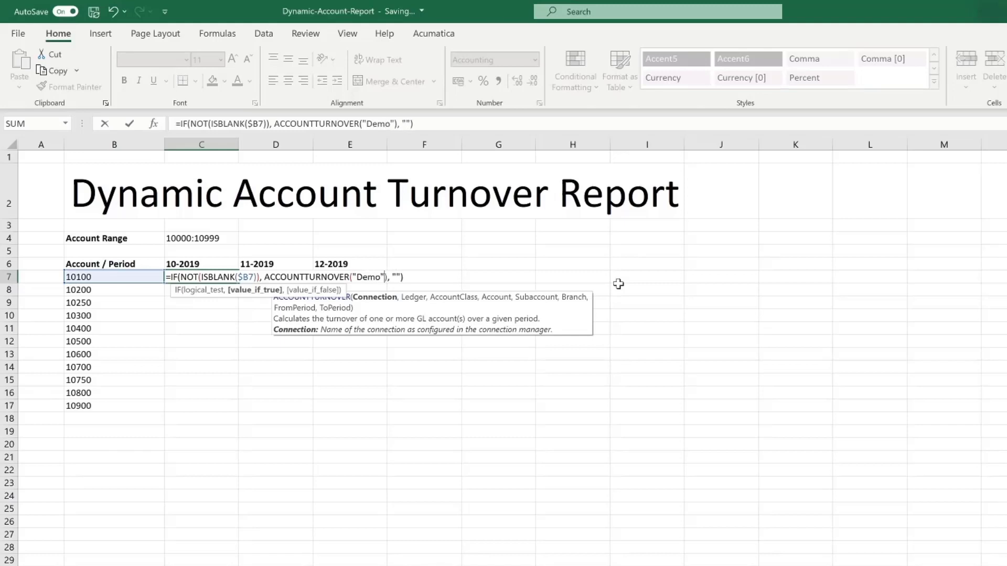
text(, "ACTUAL")
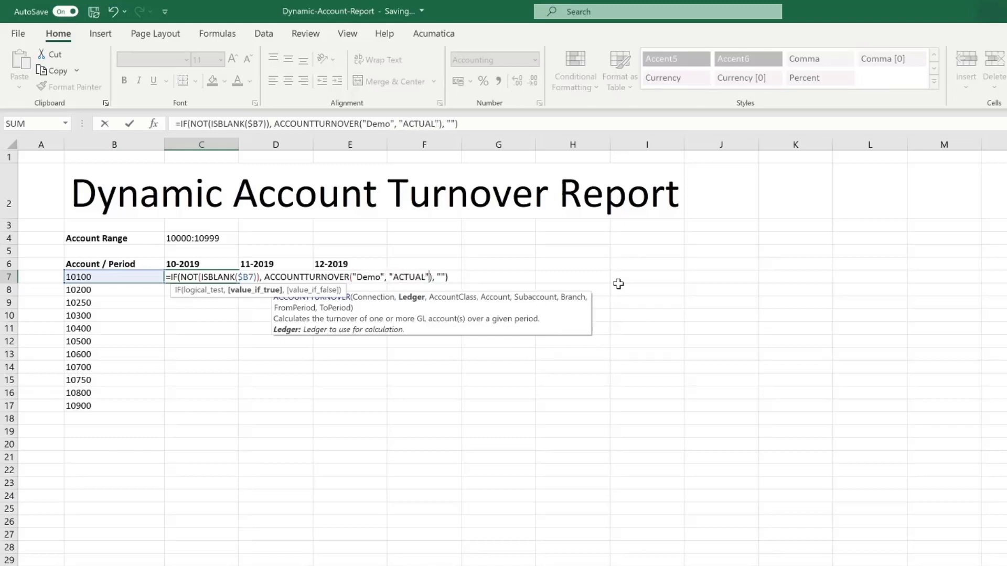
text(, , )
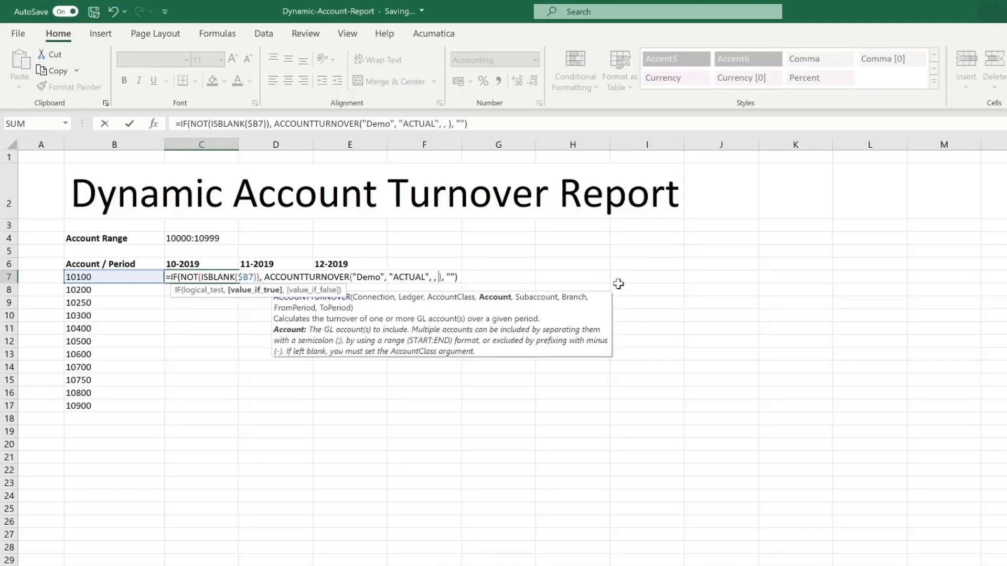
text($)
text(B7)
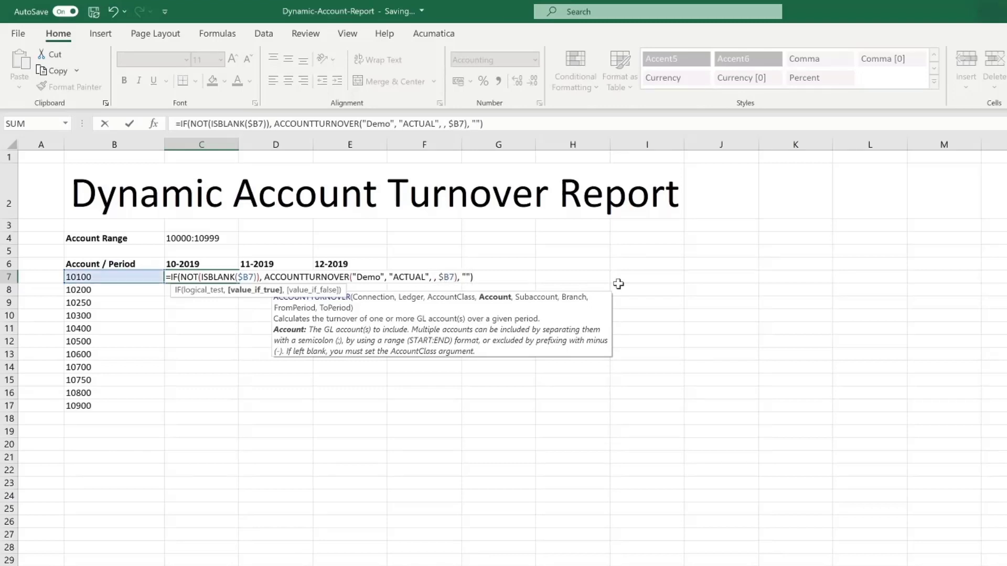
text(,)
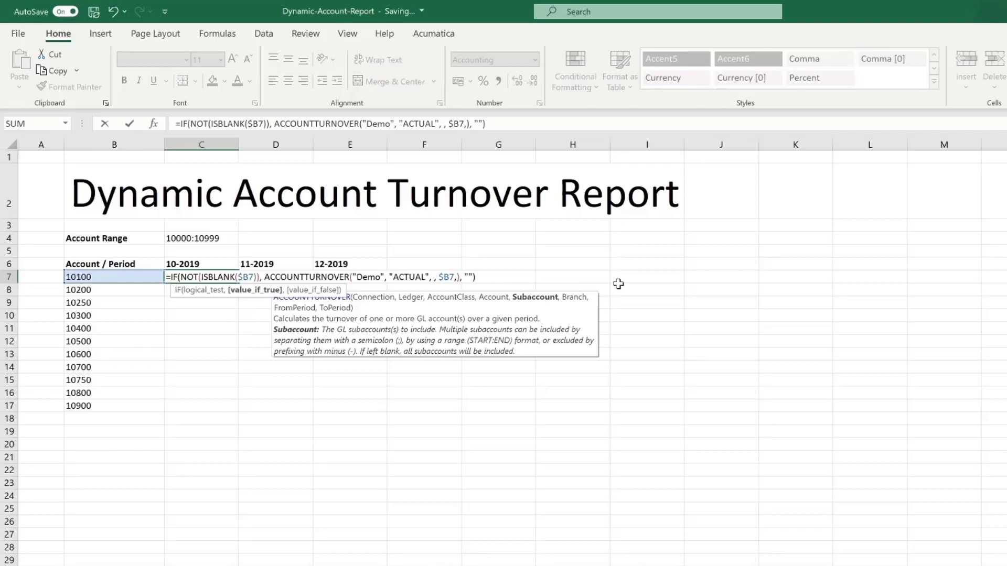
text( ,)
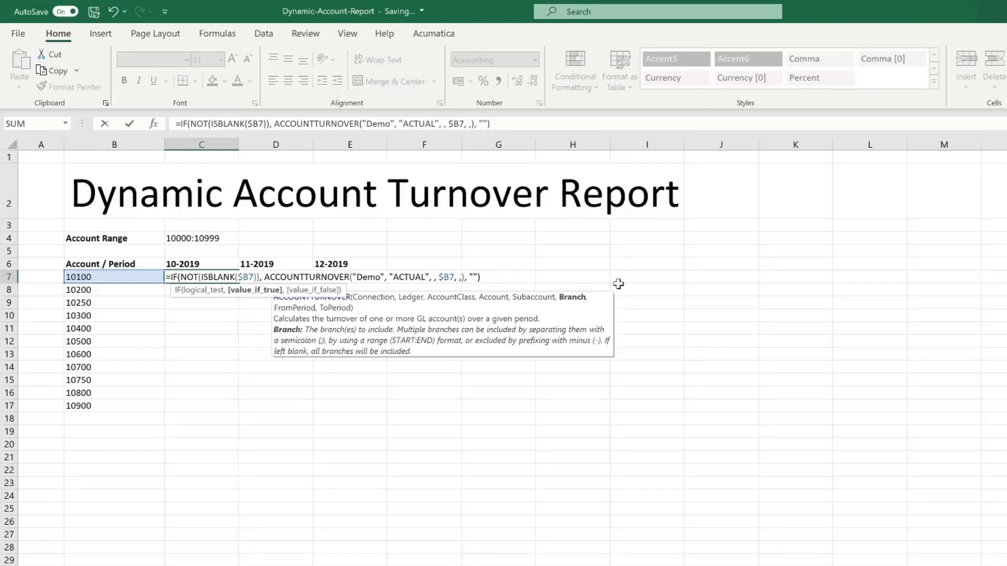
text(,)
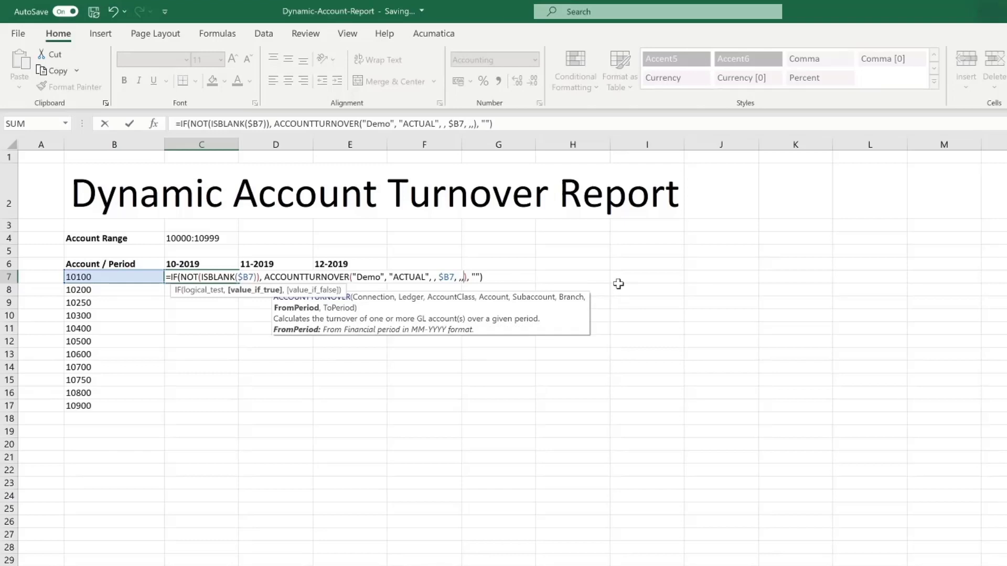
text(C)
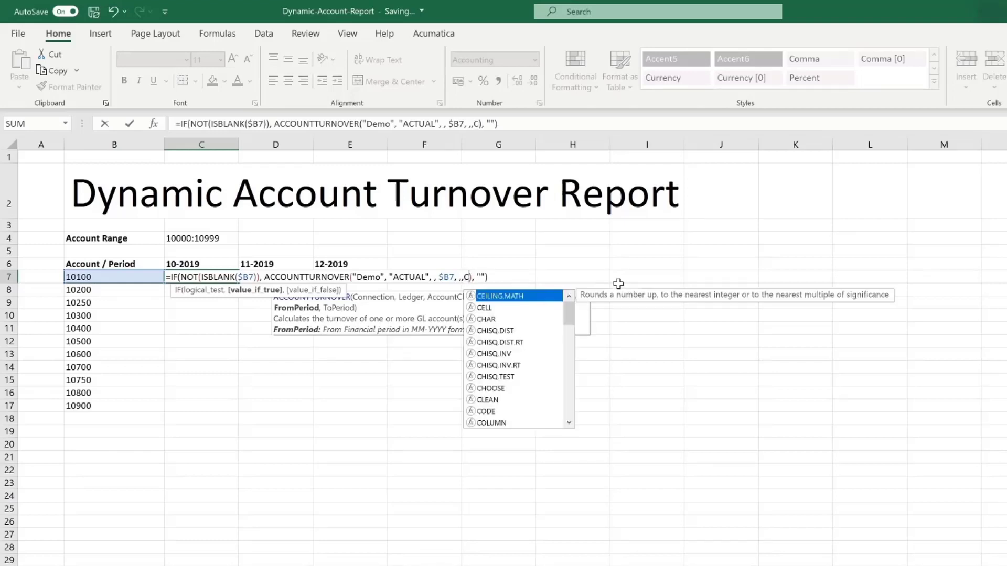
text($6,)
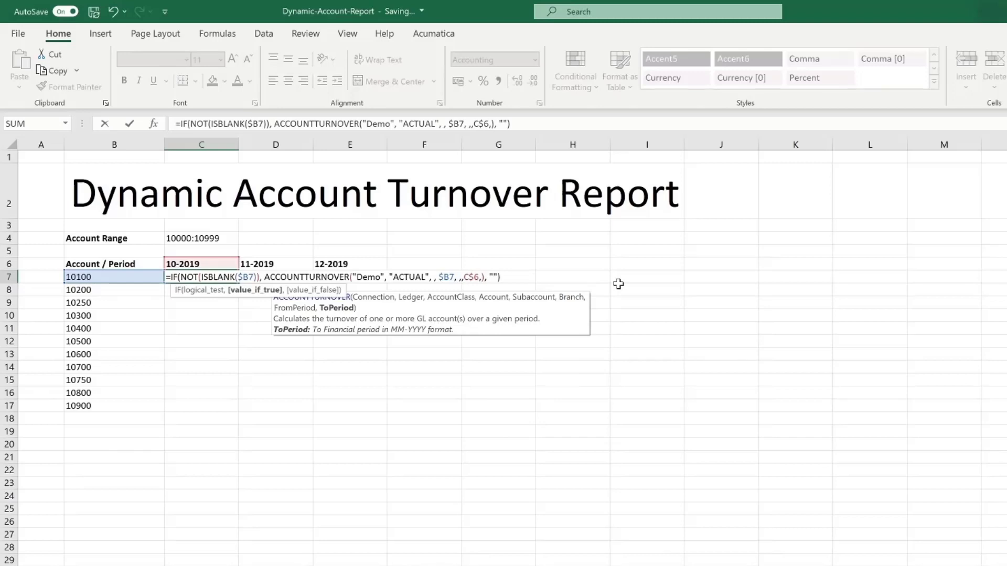
text(C$6)
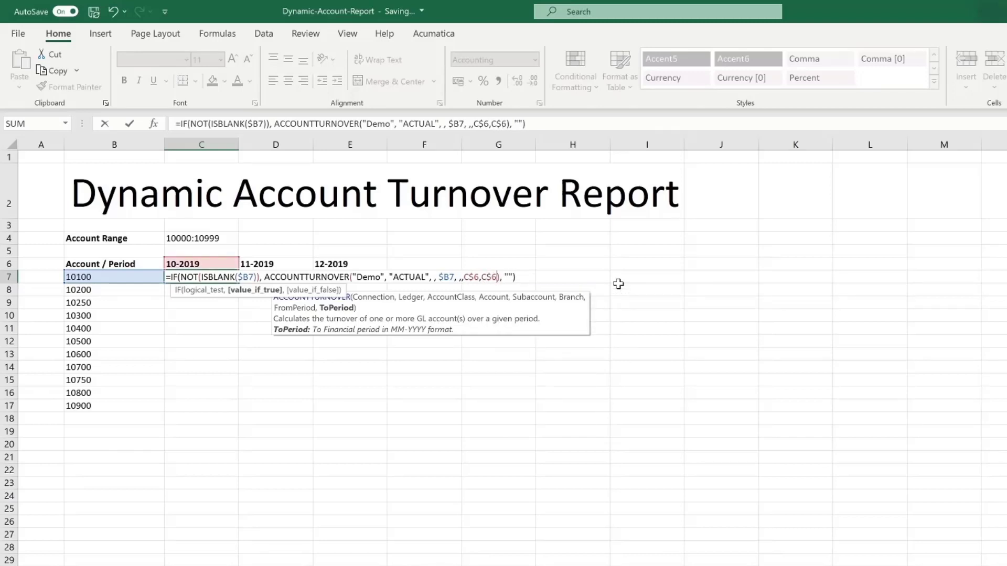
key(Return)
Fill C7's turnover formula right to E7 and down through row 17 for every account
key(Up)
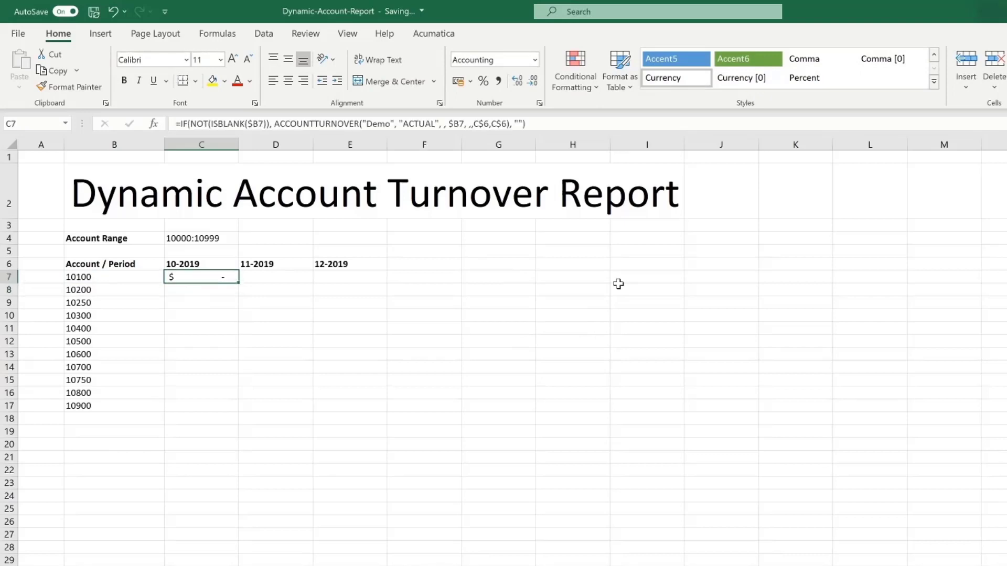
drag(239, 282, 370, 280)
double_click(388, 282)
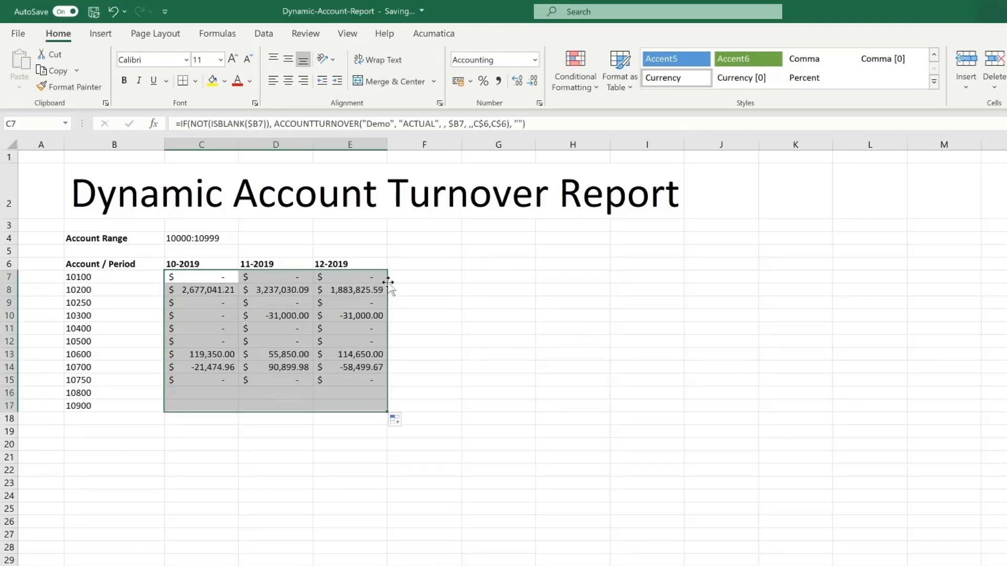
click(439, 299)
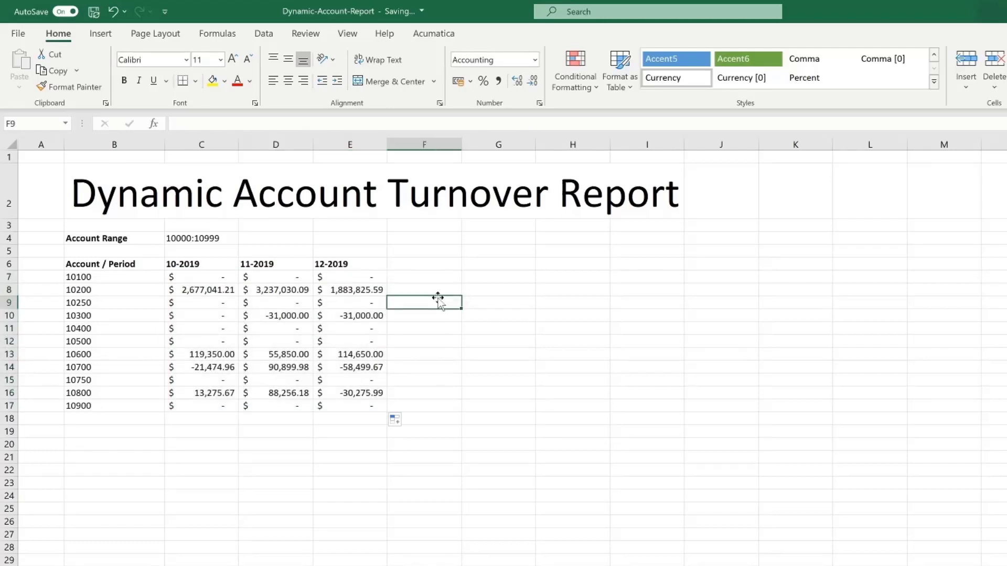
Set the account range in C4 to * and fill C7:E17 down to the newly listed accounts
click(206, 239)
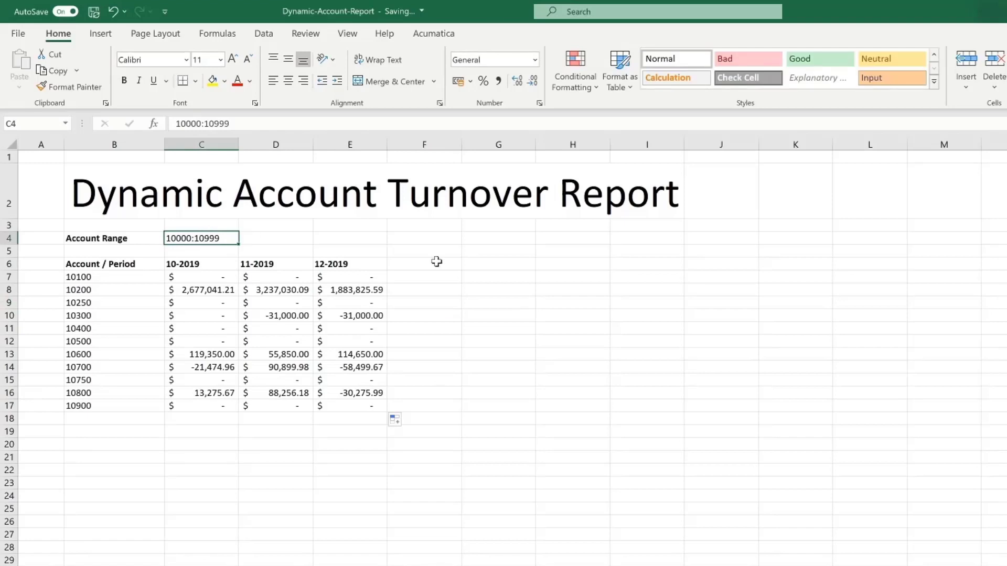
text(*)
key(Return)
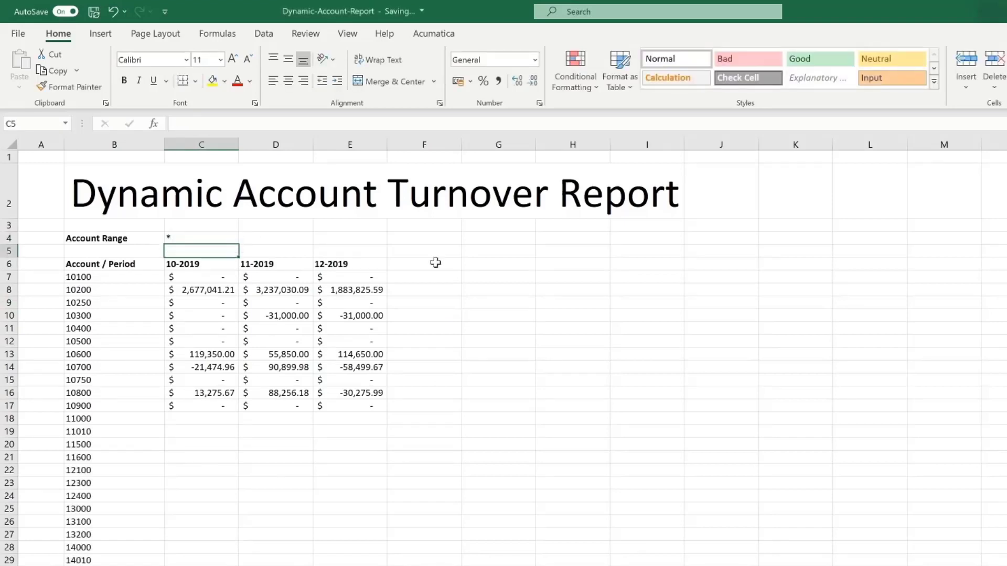
drag(222, 277, 387, 410)
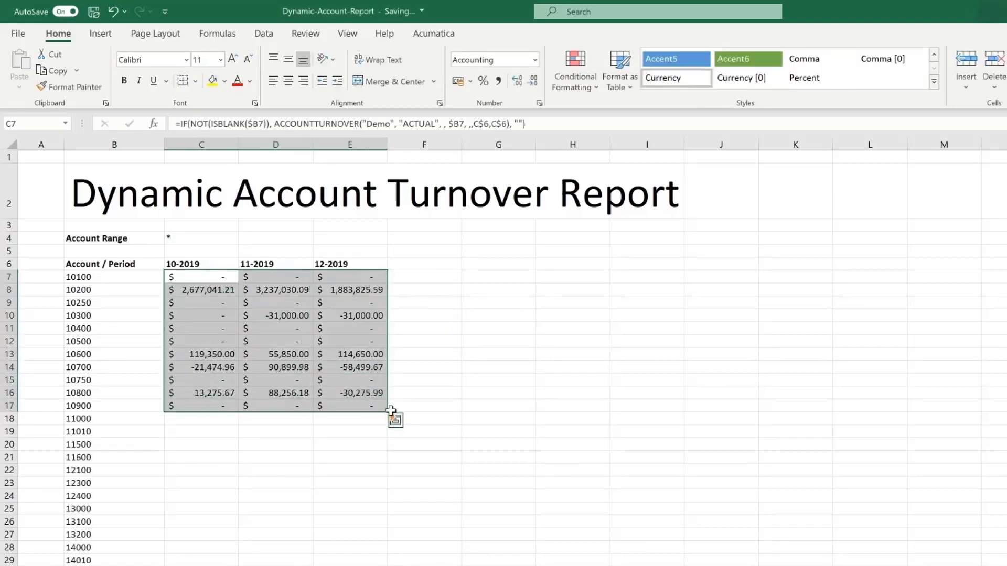
double_click(389, 411)
click(439, 339)
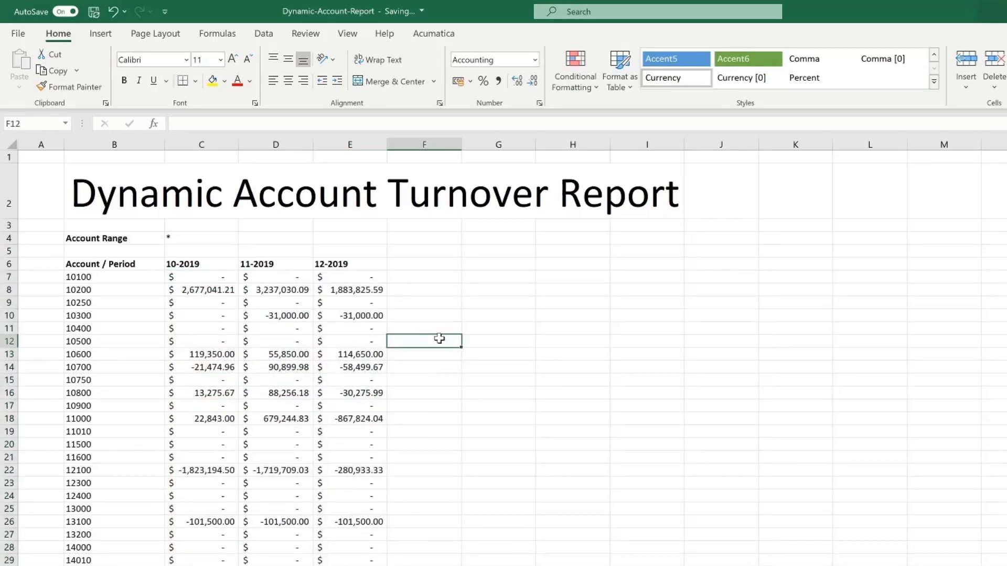
Change the account range in C4 to 20000:20999
click(192, 239)
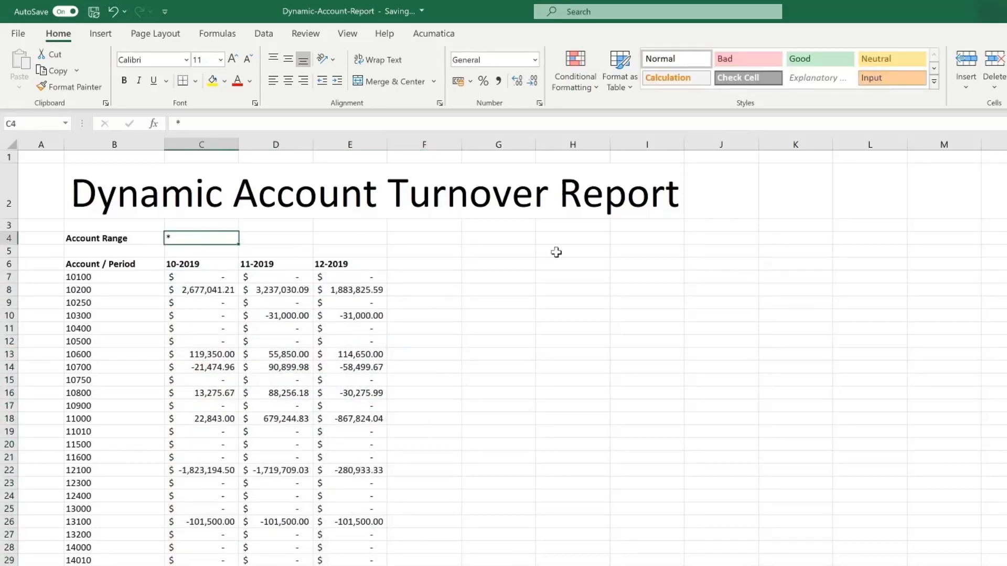
text(20000)
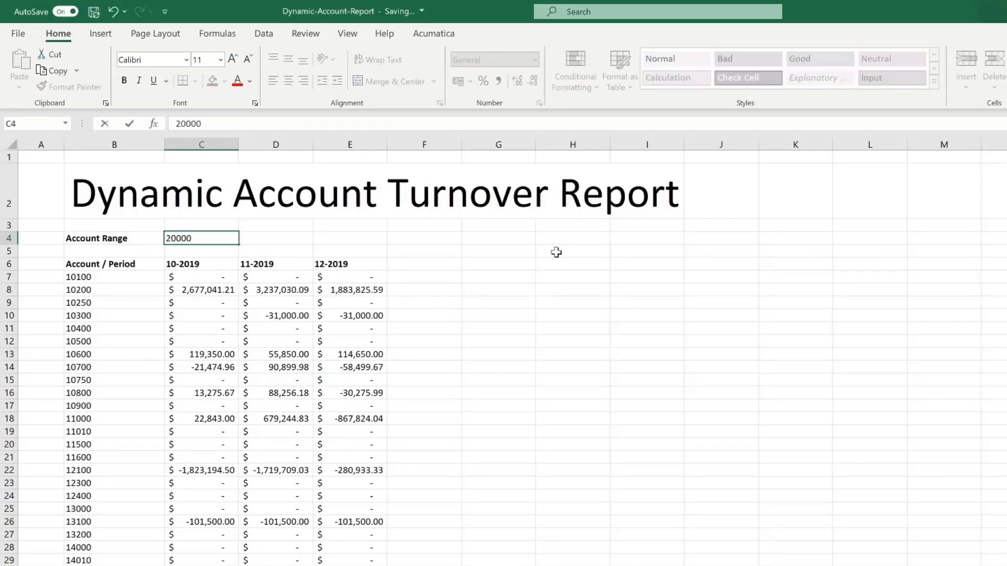
text(:209)
text(99)
key(Return)
key(Up)
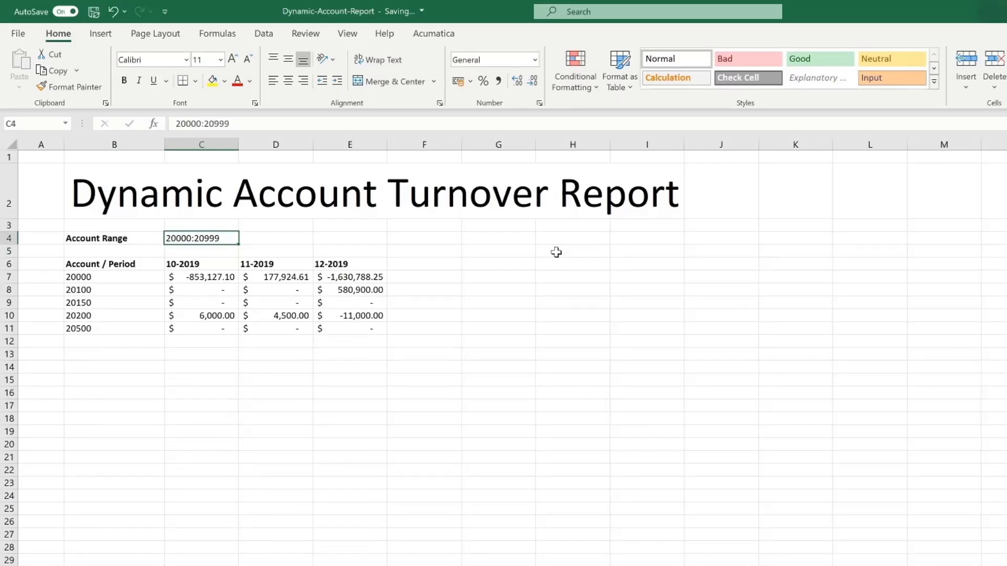
Extend C4 to 20000:20999;-20100;-20500, excluding accounts 20100 and 20500
key(F2)
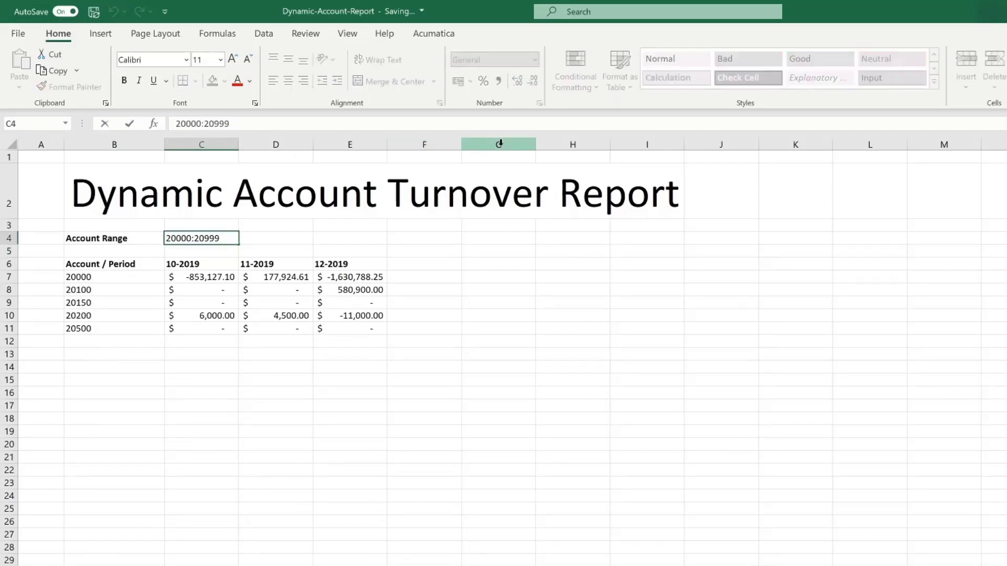
text(;-)
text(20100)
key(Return)
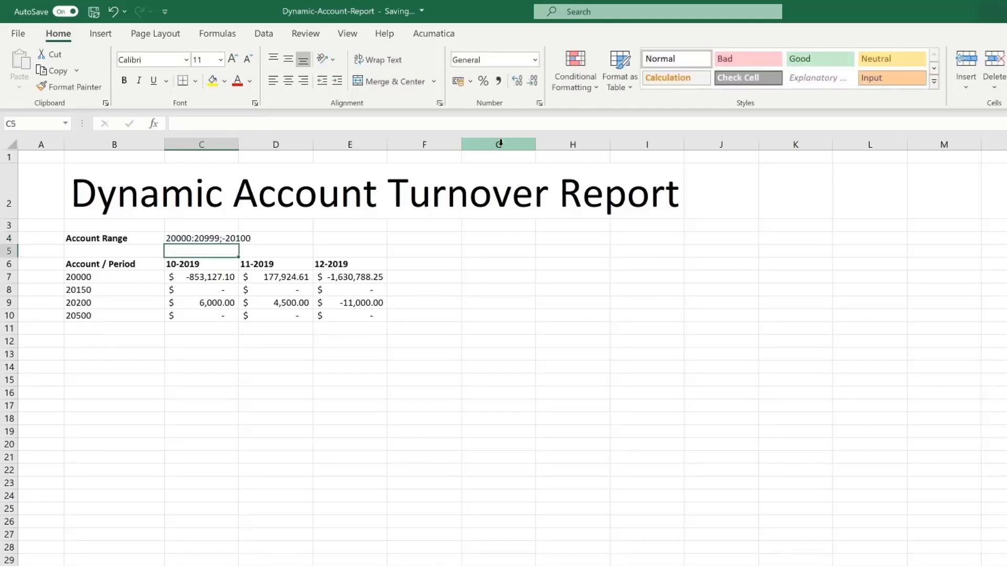
key(Up)
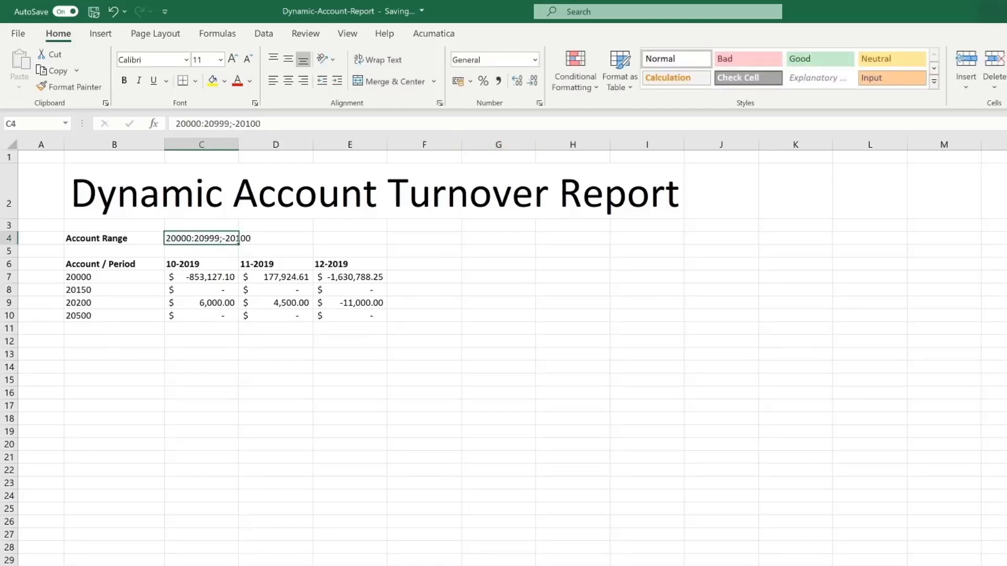
click(261, 124)
text(;-)
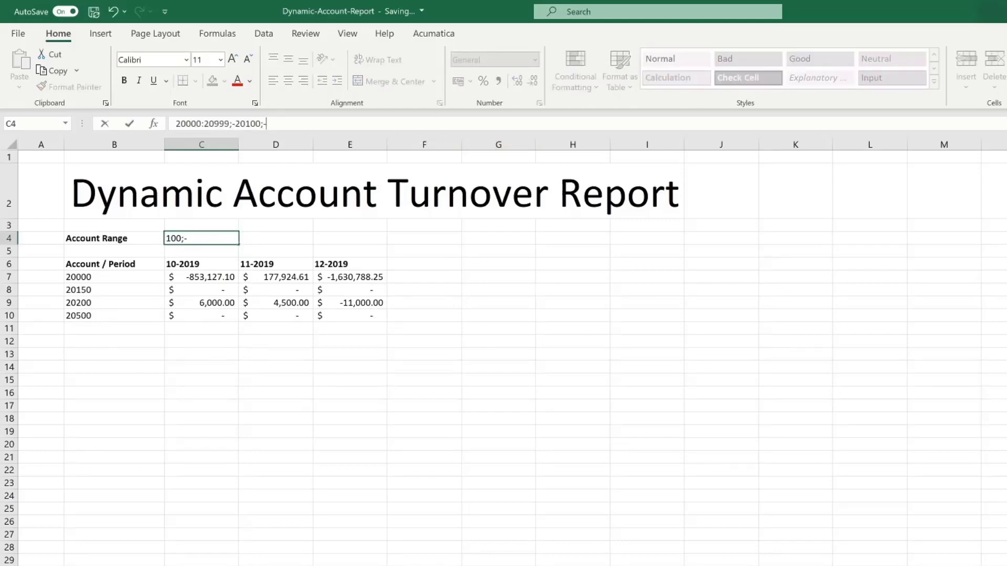
text(20500)
key(Return)
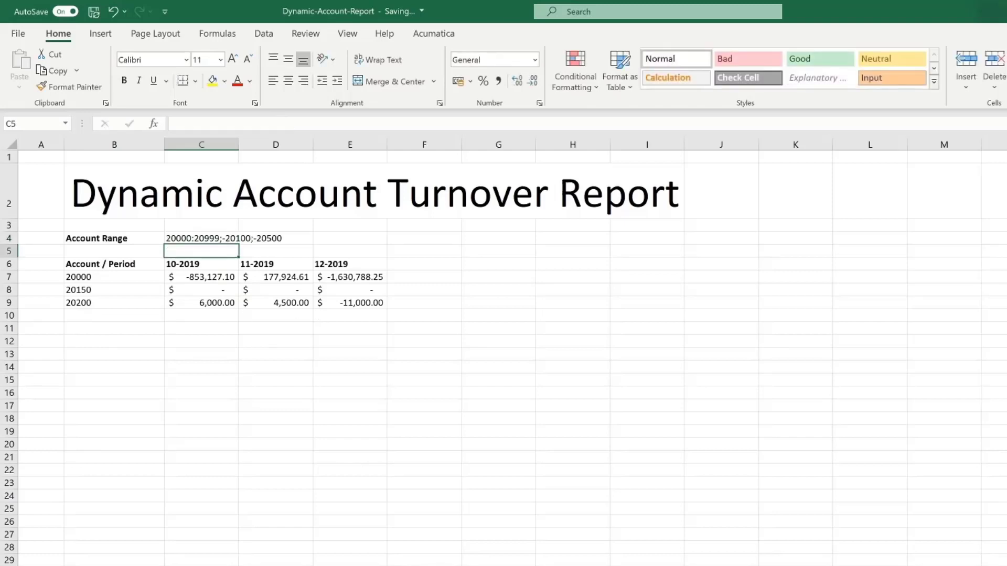